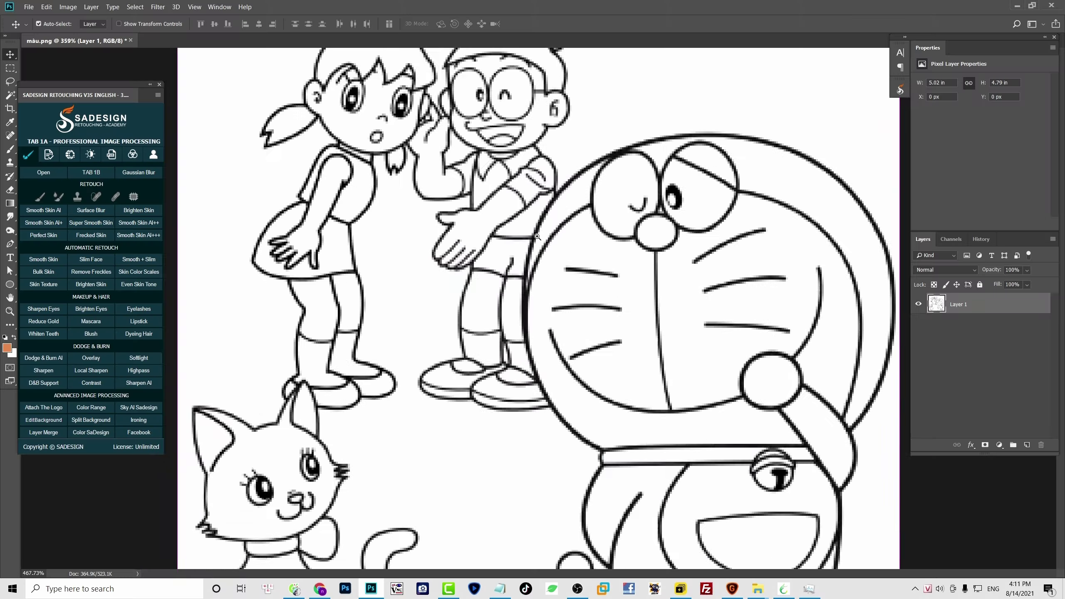
{"action": "scroll", "coordinate": [538, 237], "scroll_direction": "up", "scroll_amount": 2}
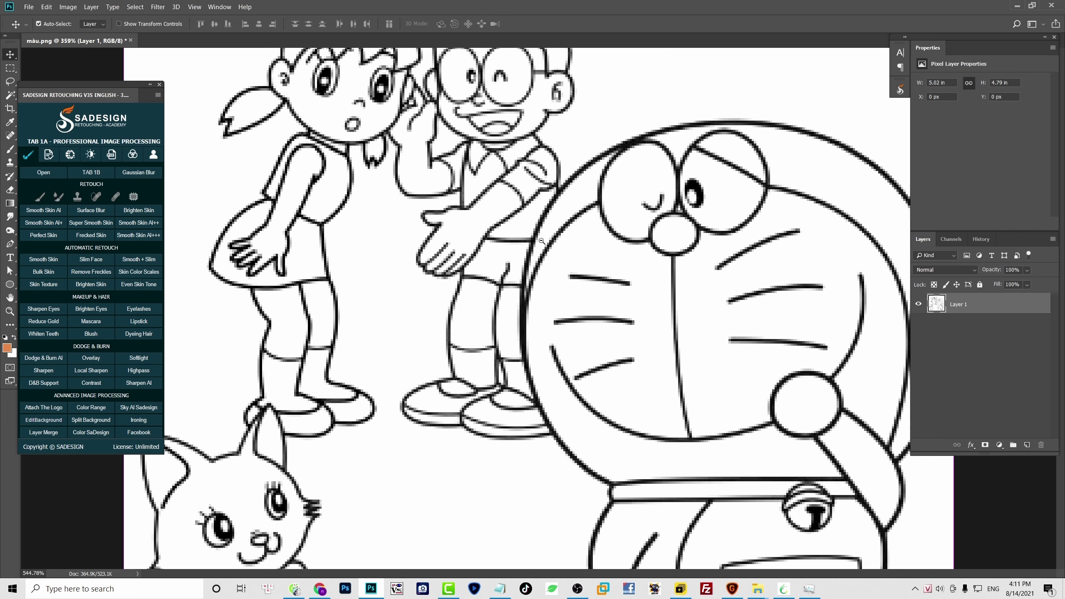
{"action": "scroll", "coordinate": [542, 240], "scroll_direction": "up", "scroll_amount": 1}
Resize the image to 120.74 cm wide, enlarging it to 3423 × 3271 pixels.
{"action": "key", "text": "l"}
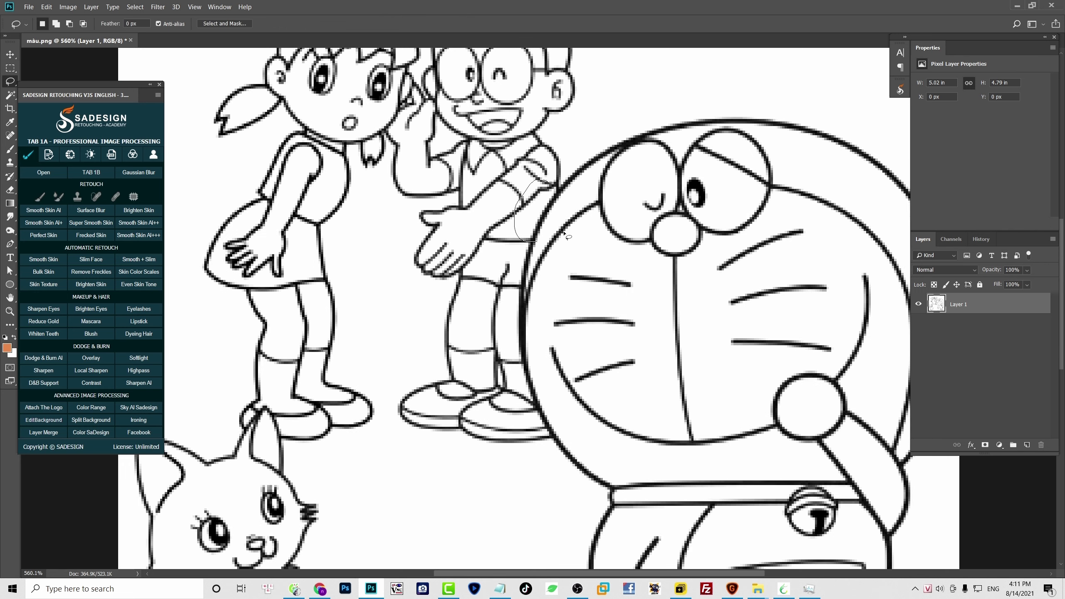
{"action": "left_click_drag", "start_coordinate": [632, 125], "coordinate": [844, 121]}
{"action": "scroll", "coordinate": [678, 260], "scroll_direction": "down", "scroll_amount": 3}
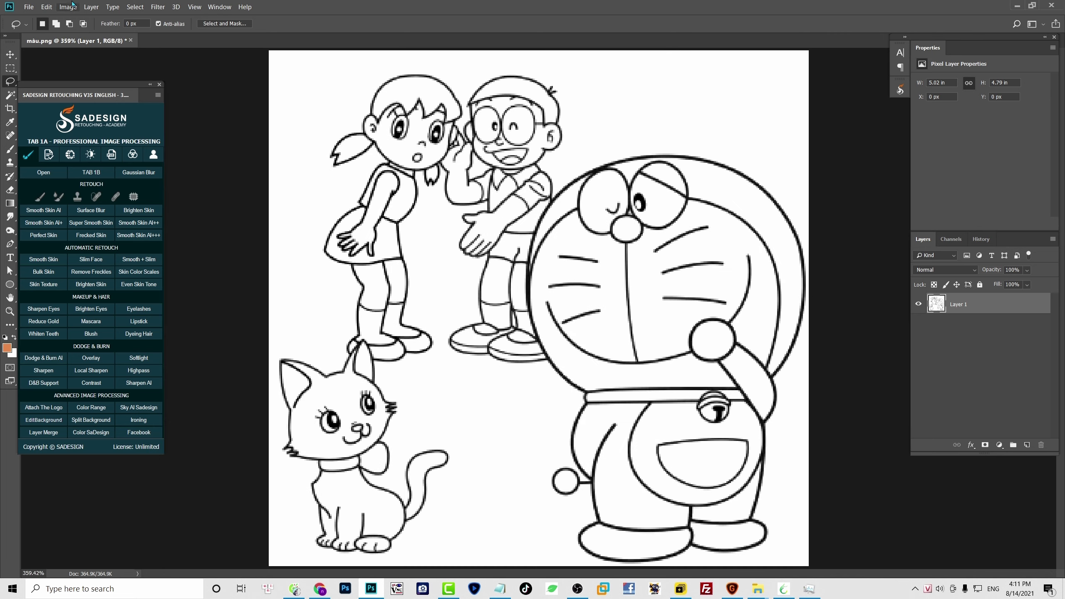
{"action": "left_click", "coordinate": [68, 7]}
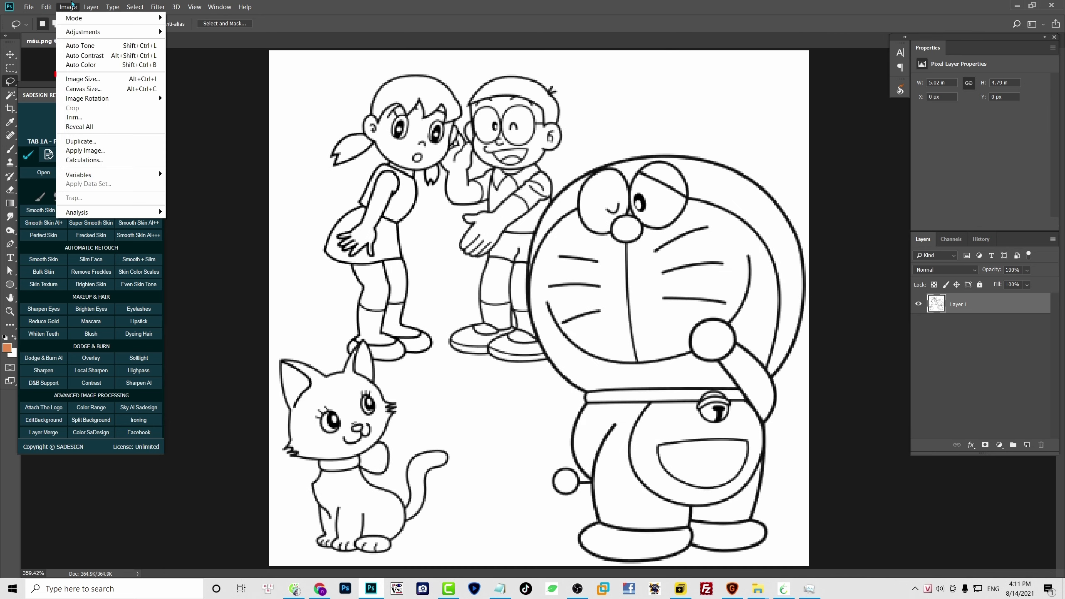
{"action": "left_click", "coordinate": [114, 79]}
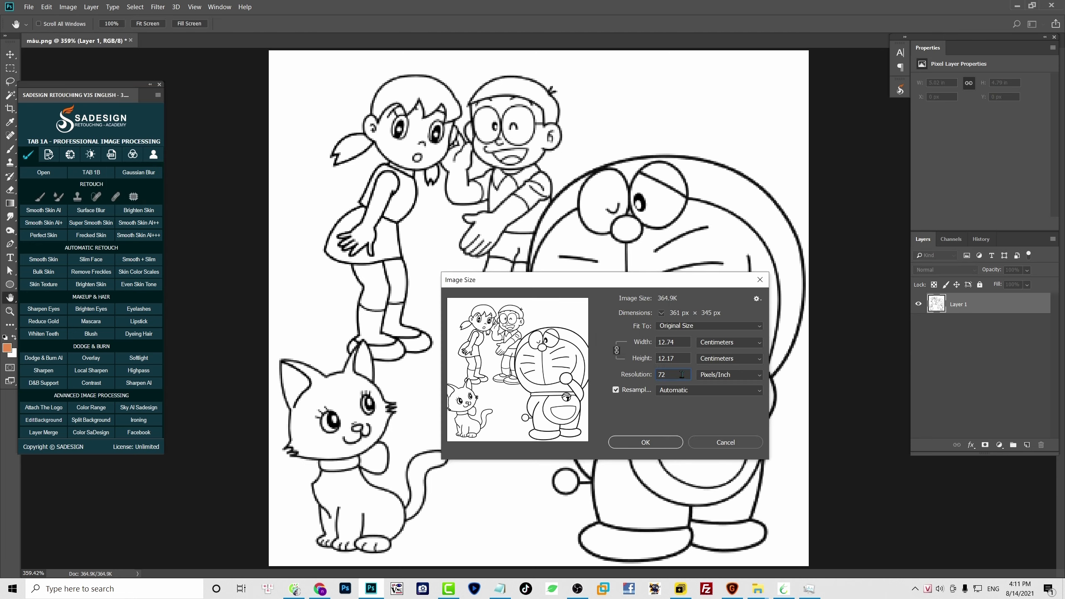
{"action": "type", "text": "0"}
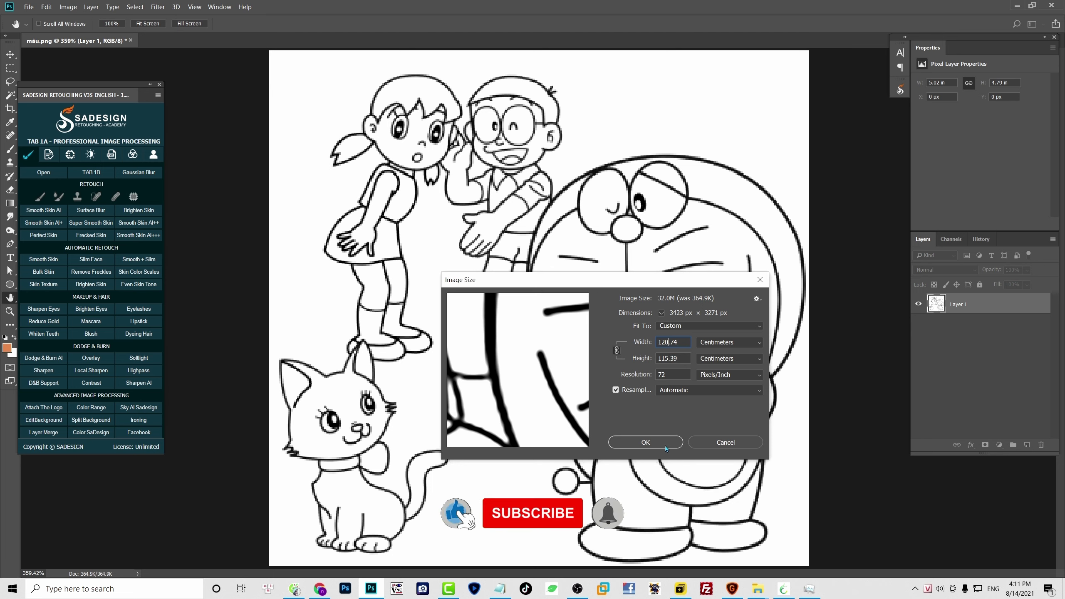
{"action": "left_click", "coordinate": [665, 444]}
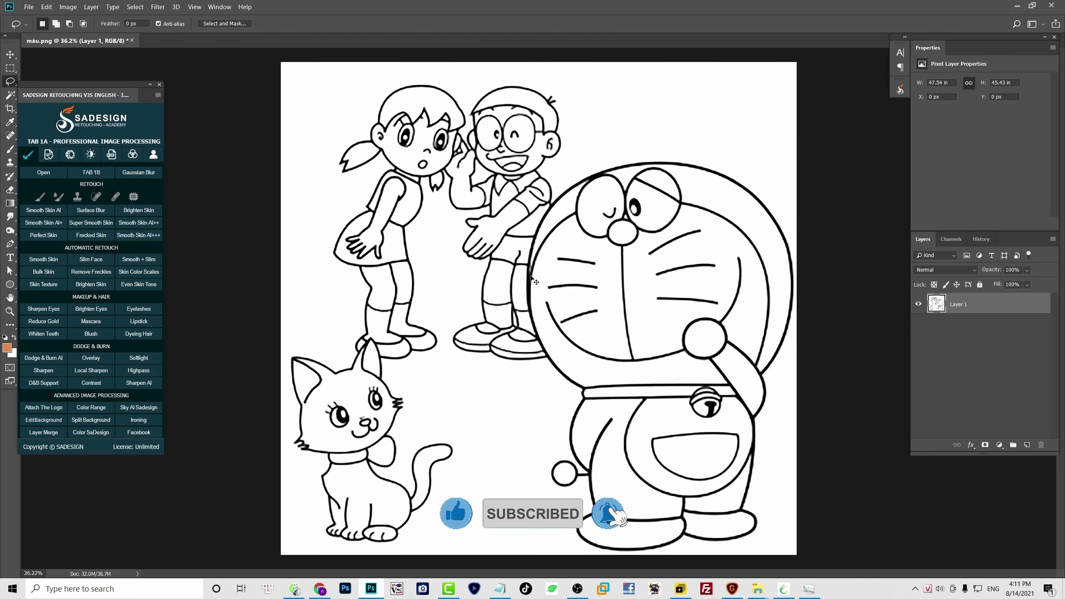
Apply a Gaussian Blur with a 7-pixel radius to the enlarged drawing.
{"action": "left_click", "coordinate": [157, 6]}
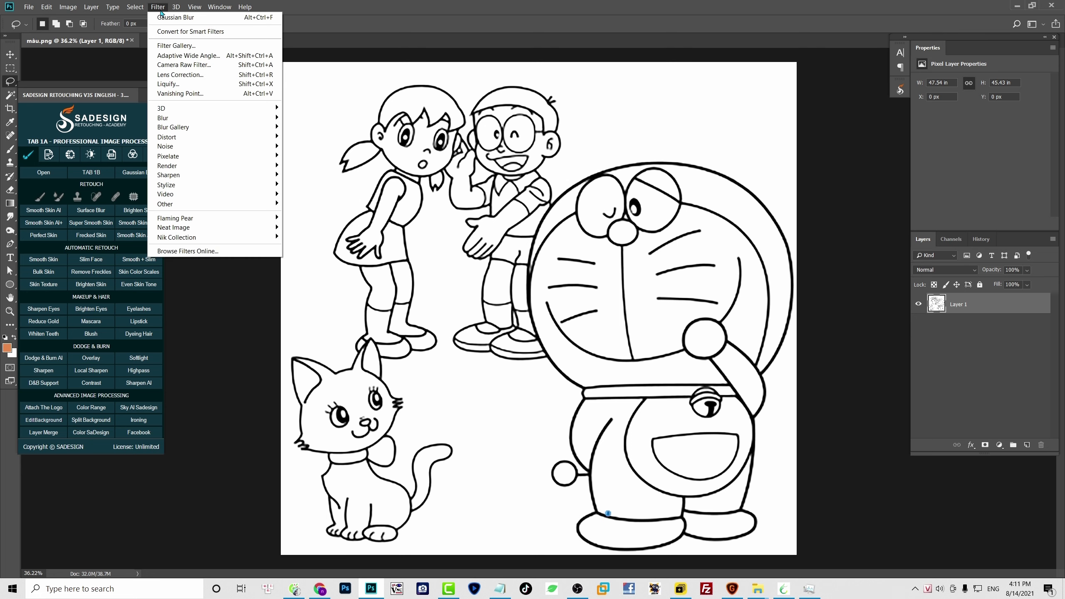
{"action": "mouse_move", "coordinate": [215, 118]}
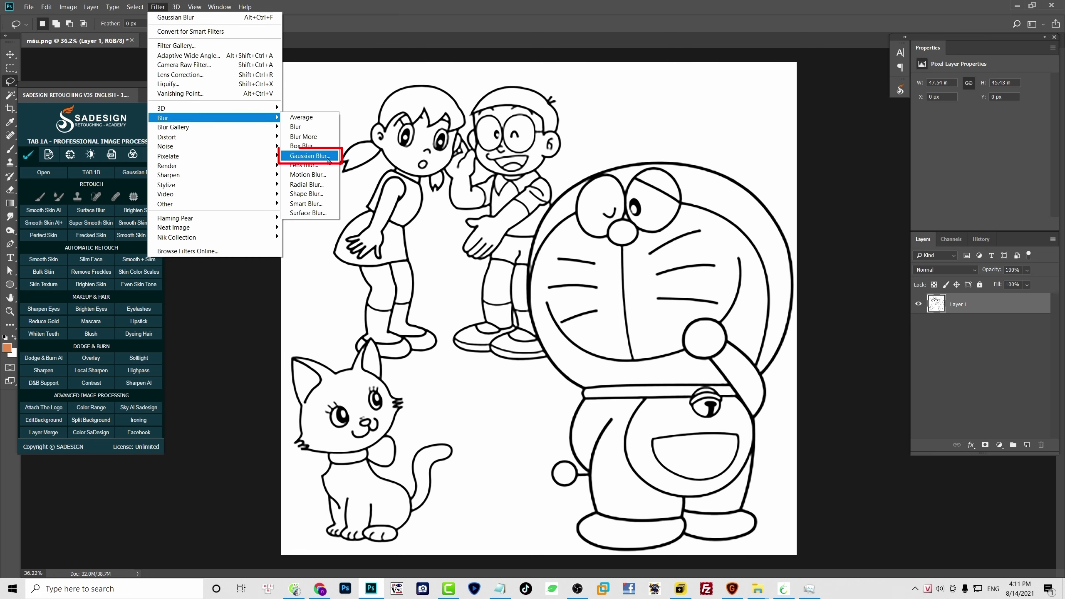
{"action": "left_click", "coordinate": [310, 156]}
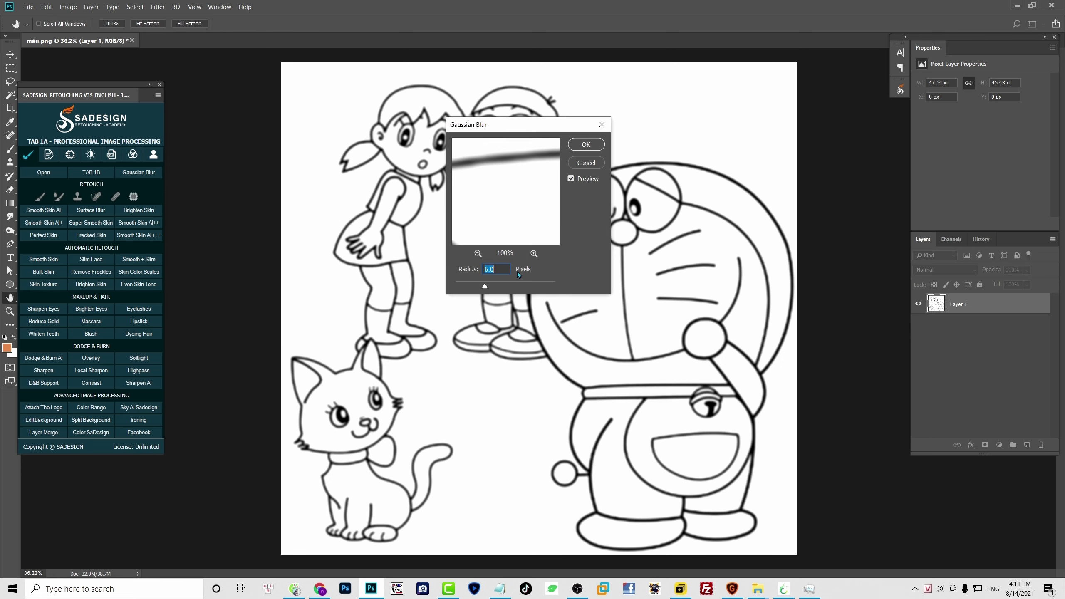
{"action": "type", "text": "7"}
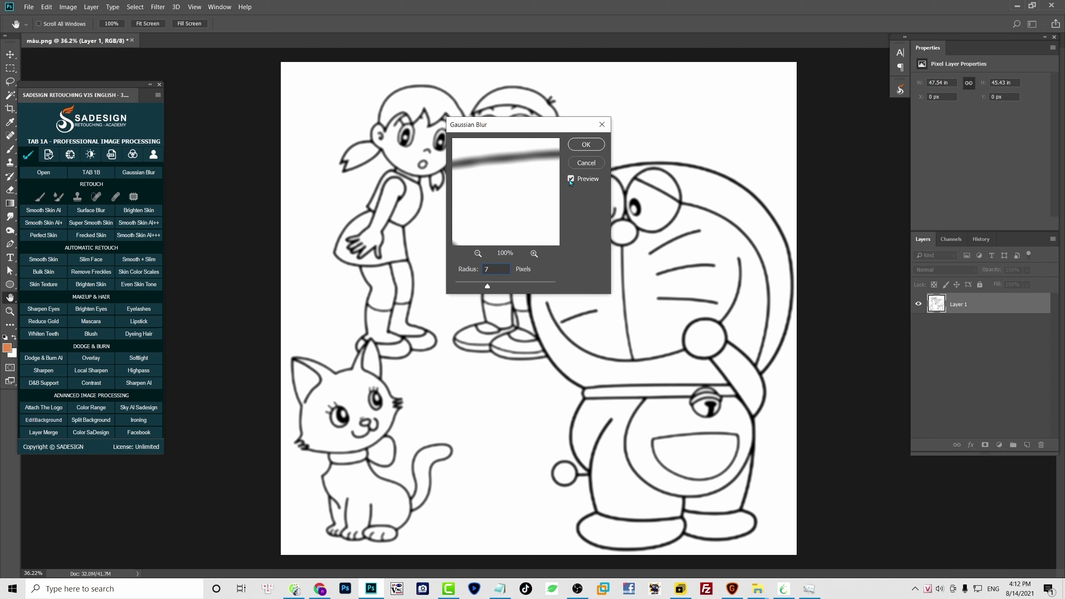
{"action": "left_click", "coordinate": [586, 144]}
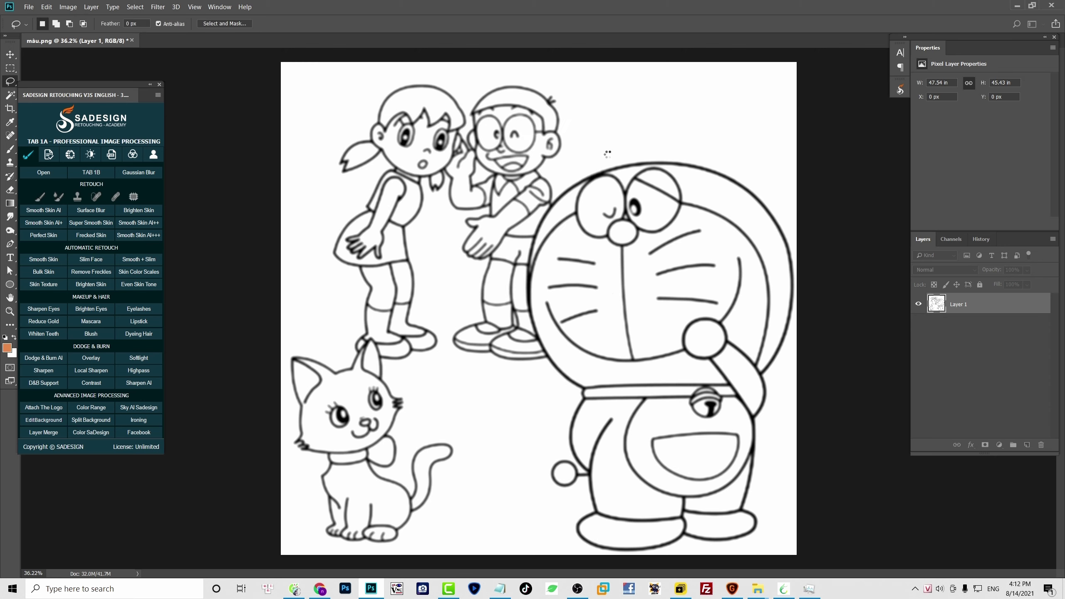
Add a Curves adjustment layer, pulling black and white points inward to sharpen the lines.
{"action": "left_click", "coordinate": [987, 445]}
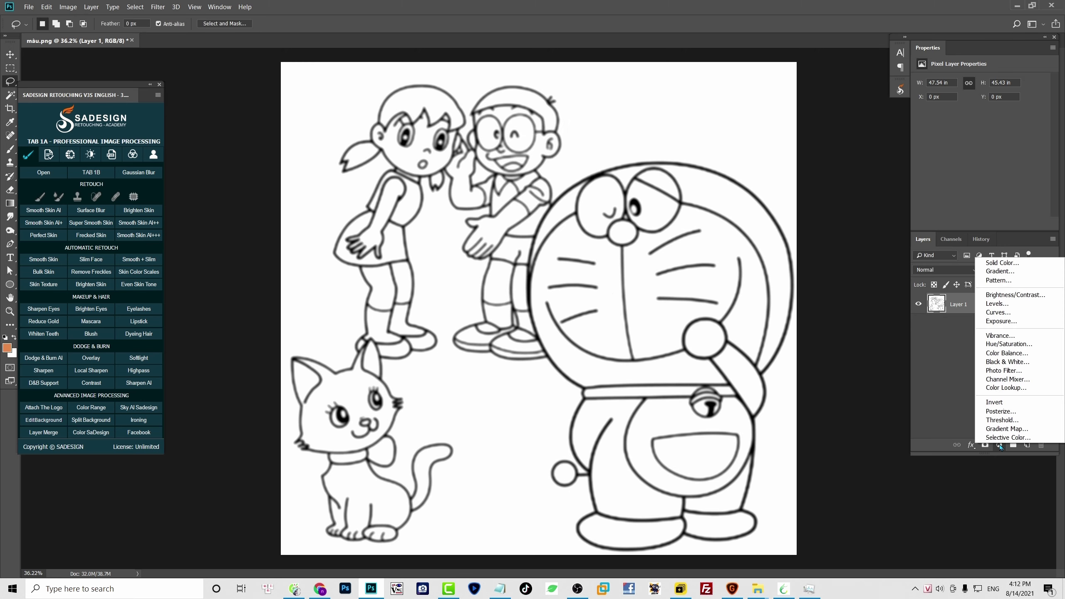
{"action": "left_click", "coordinate": [1006, 314]}
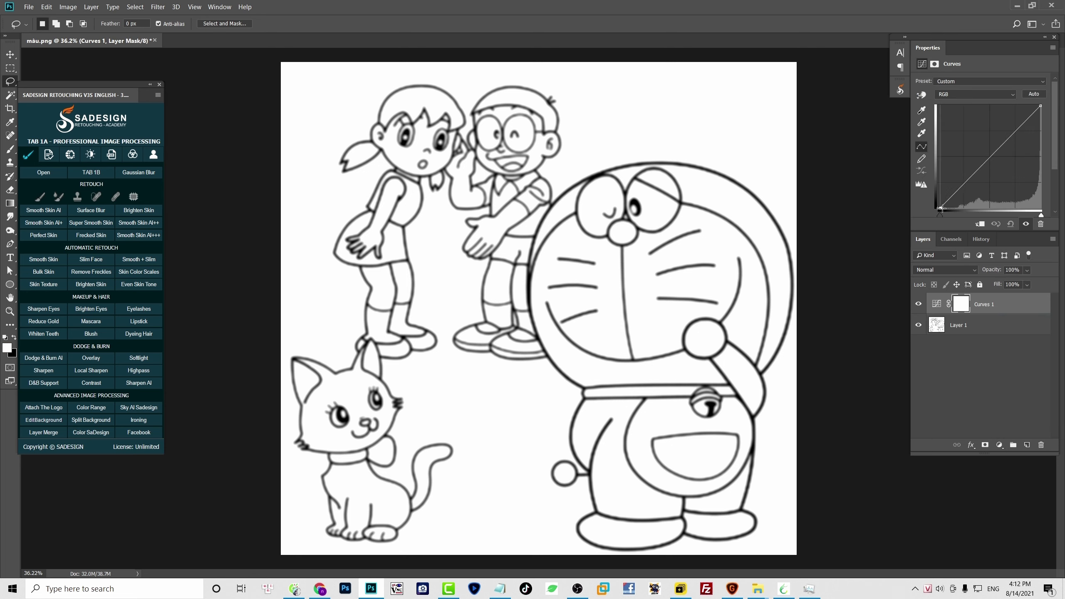
{"action": "left_click_drag", "start_coordinate": [941, 219], "coordinate": [979, 218]}
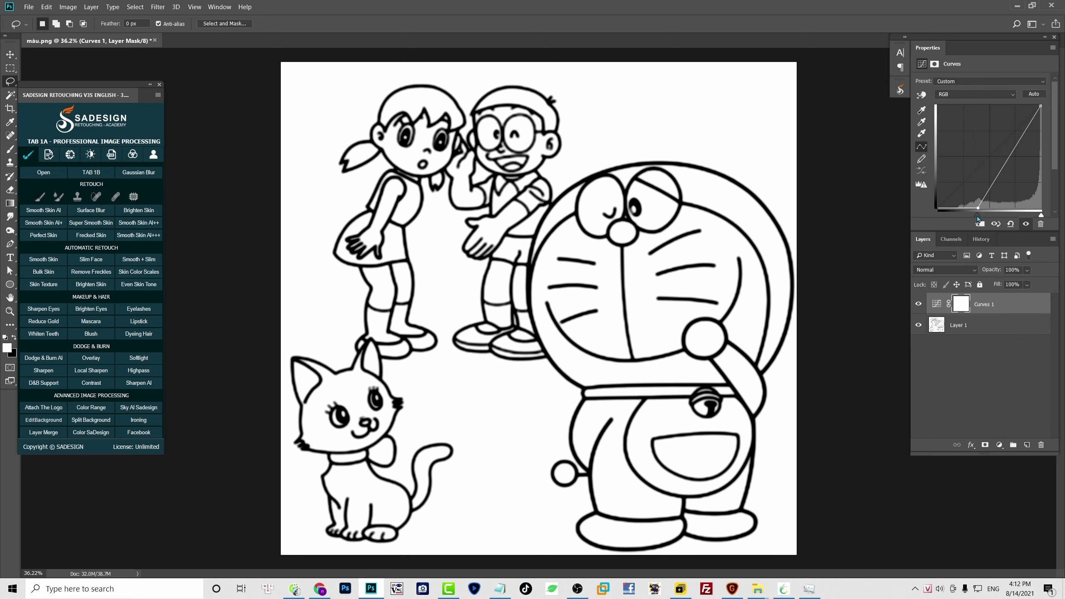
{"action": "left_click_drag", "start_coordinate": [1041, 106], "coordinate": [1020, 102]}
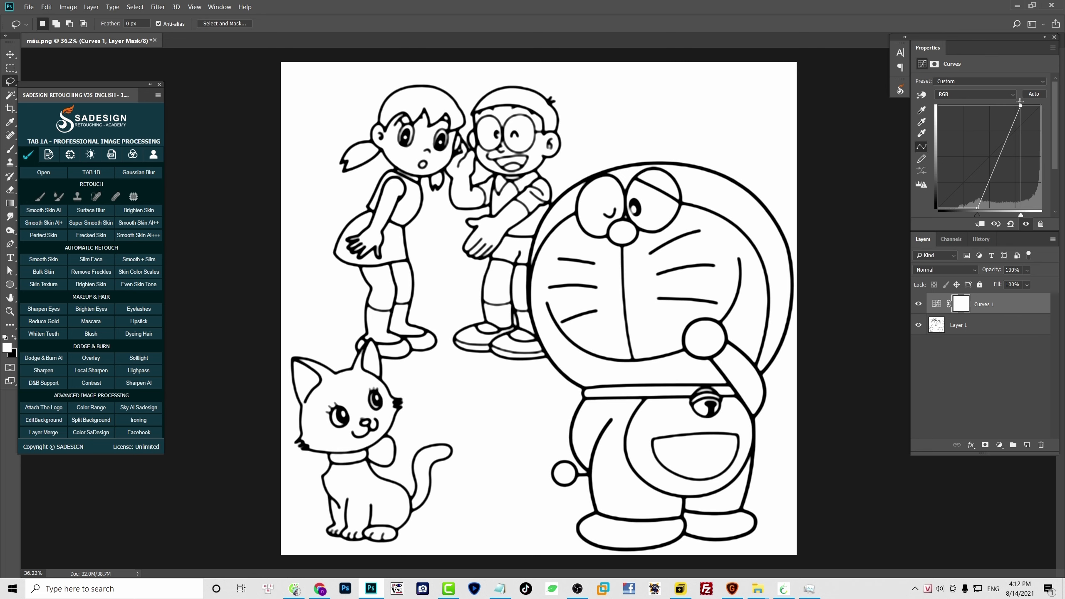
{"action": "left_click_drag", "start_coordinate": [980, 208], "coordinate": [984, 209]}
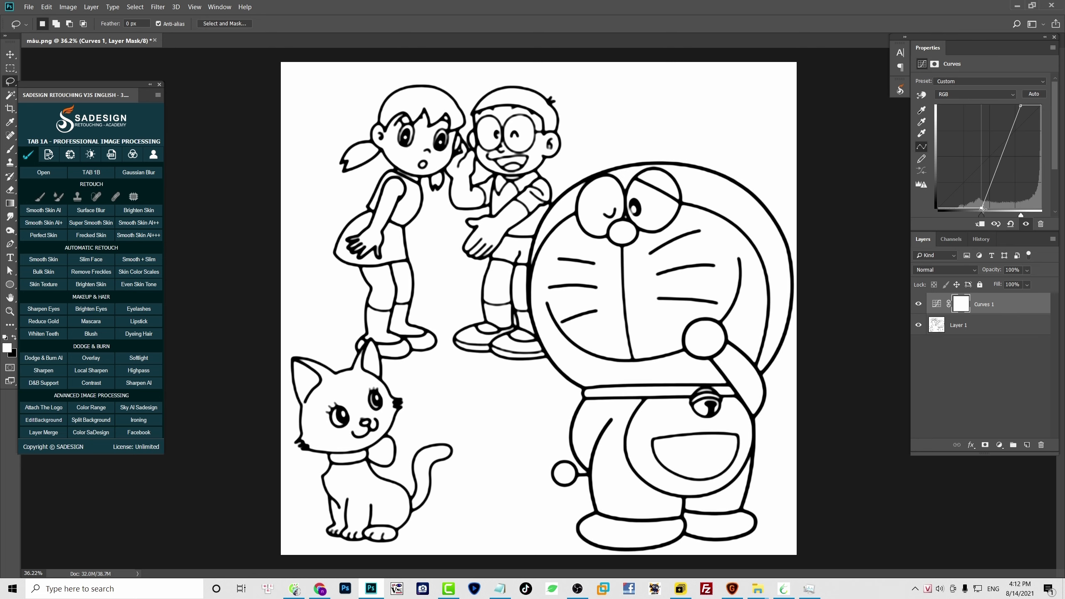
Merge visible layers, then compare against the original pixelated image in History.
{"action": "key", "text": "ctrl+shift+e"}
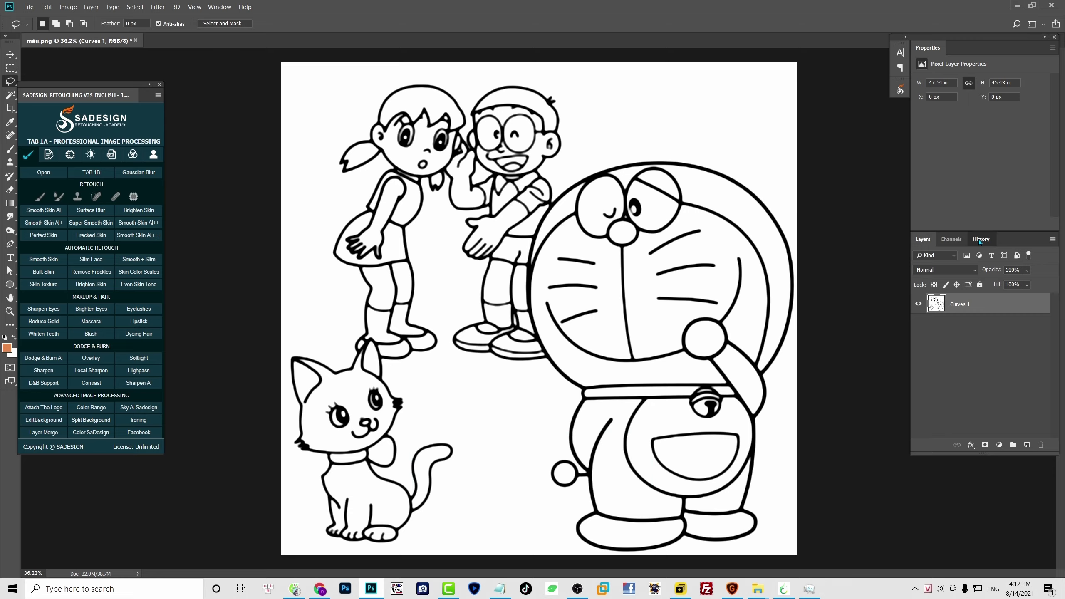
{"action": "left_click", "coordinate": [981, 240]}
{"action": "left_click", "coordinate": [954, 258]}
{"action": "scroll", "coordinate": [540, 307], "scroll_direction": "up", "scroll_amount": 5}
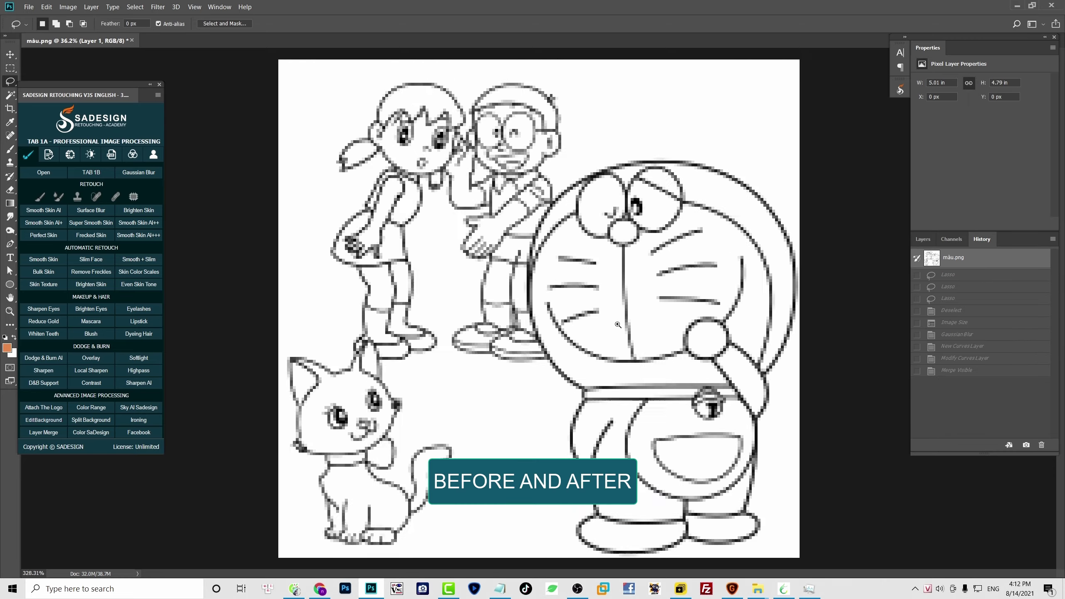
{"action": "scroll", "coordinate": [540, 307], "scroll_direction": "down", "scroll_amount": 3}
{"action": "key", "text": "ctrl+shift+z"}
{"action": "scroll", "coordinate": [585, 321], "scroll_direction": "up", "scroll_amount": 5}
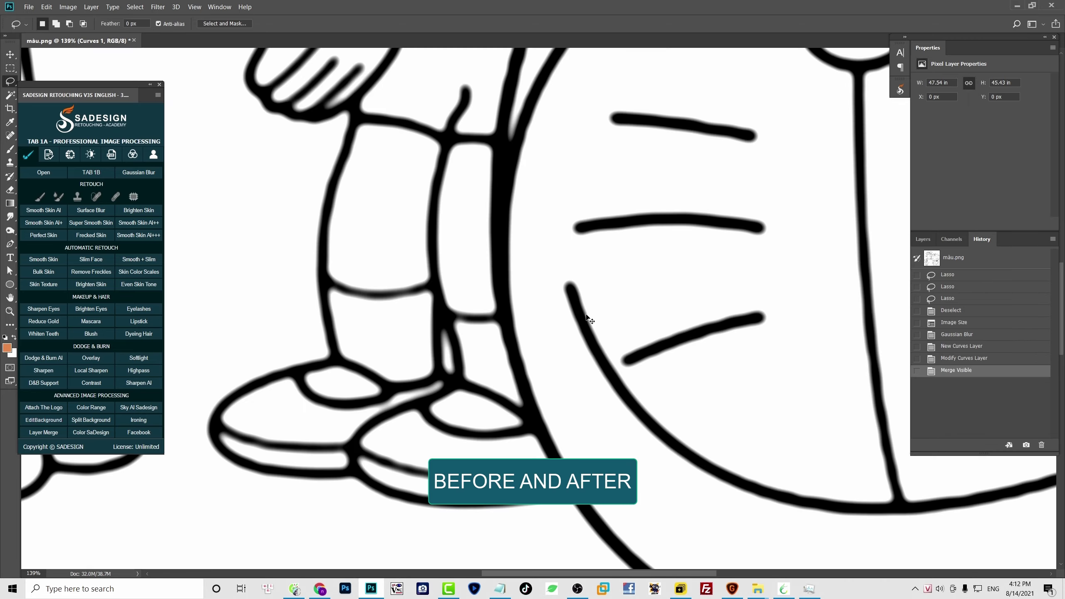
{"action": "scroll", "coordinate": [586, 321], "scroll_direction": "down", "scroll_amount": 4}
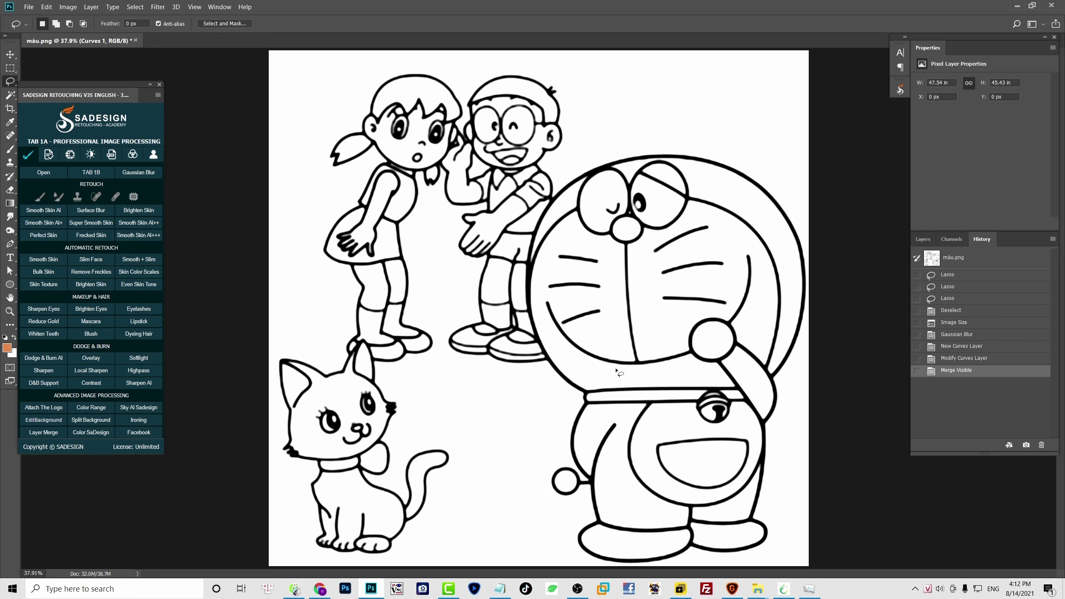